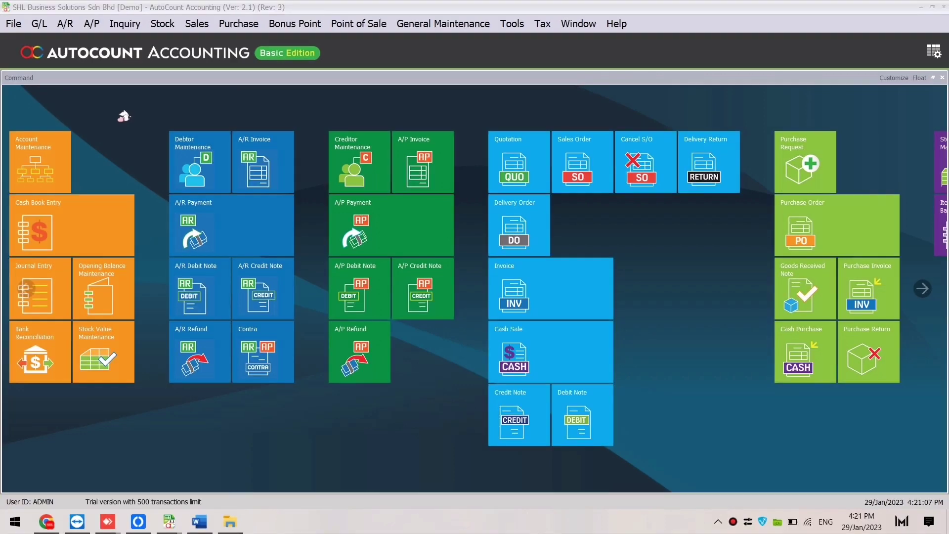
Open A/R and A/P Contra Entry from the A/R menu to list existing contras
left_click(66, 24)
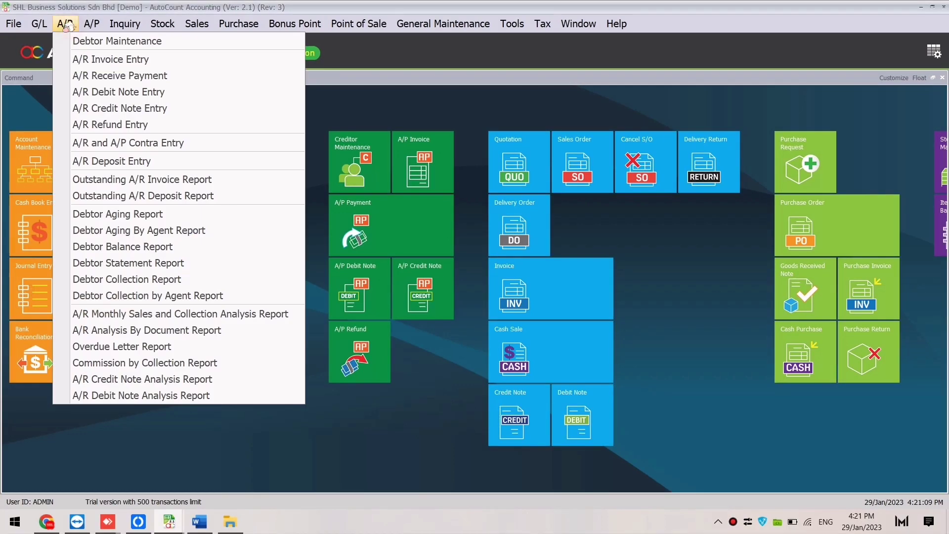
left_click(209, 142)
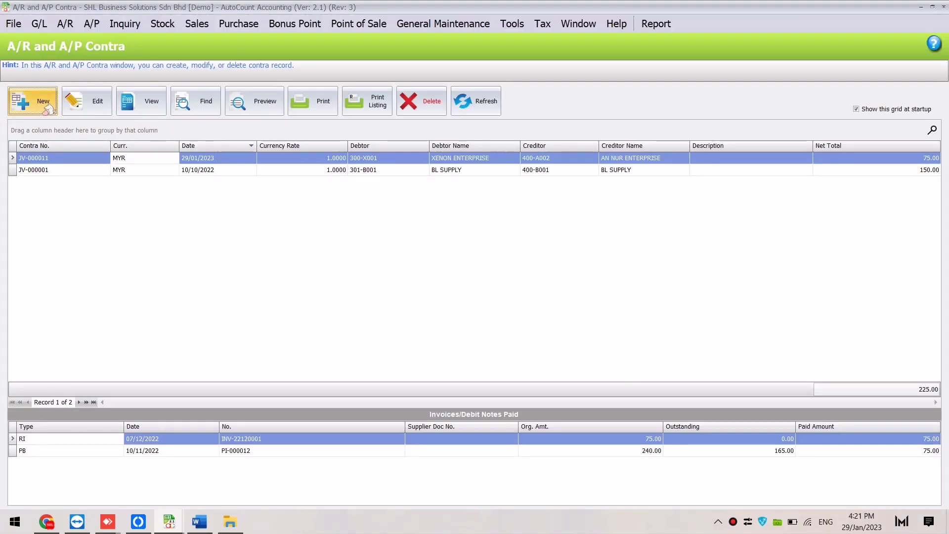
Start a new contra with debtor and creditor Xenon Enterprise (300-X001, 401-X001)
left_click(43, 101)
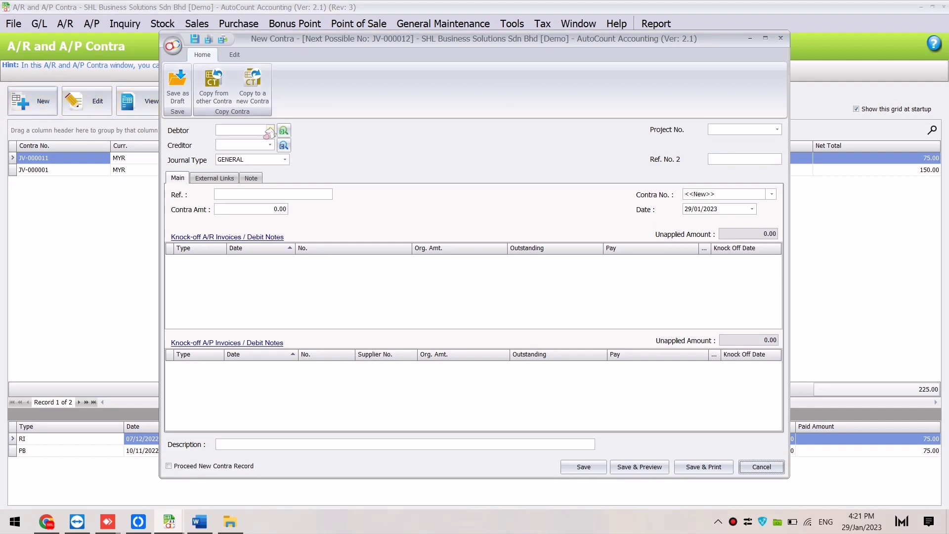
left_click(270, 131)
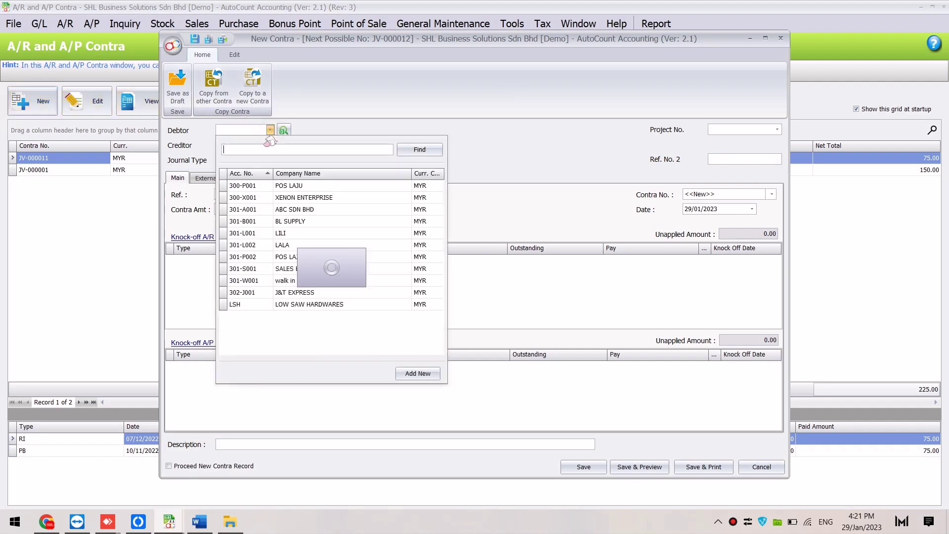
left_click(302, 198)
left_click(270, 145)
type("XE")
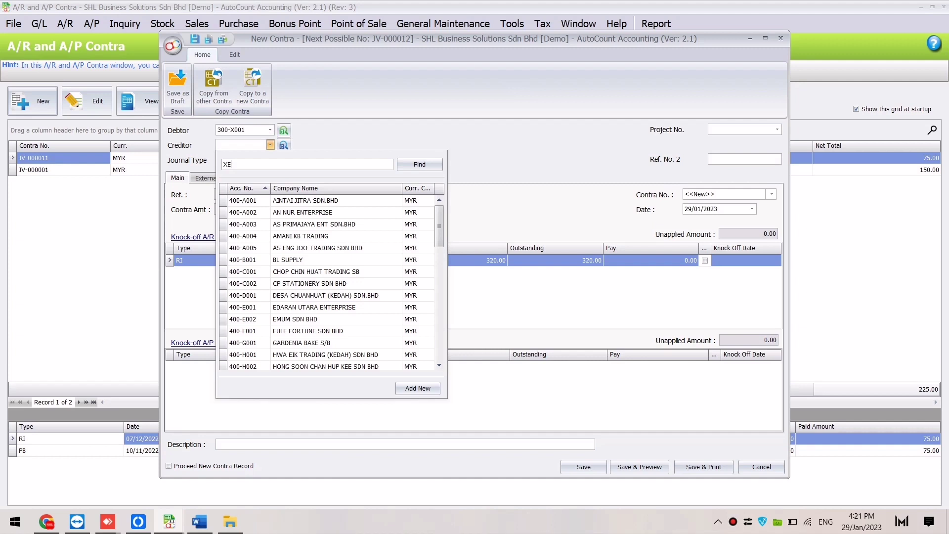
left_click(281, 201)
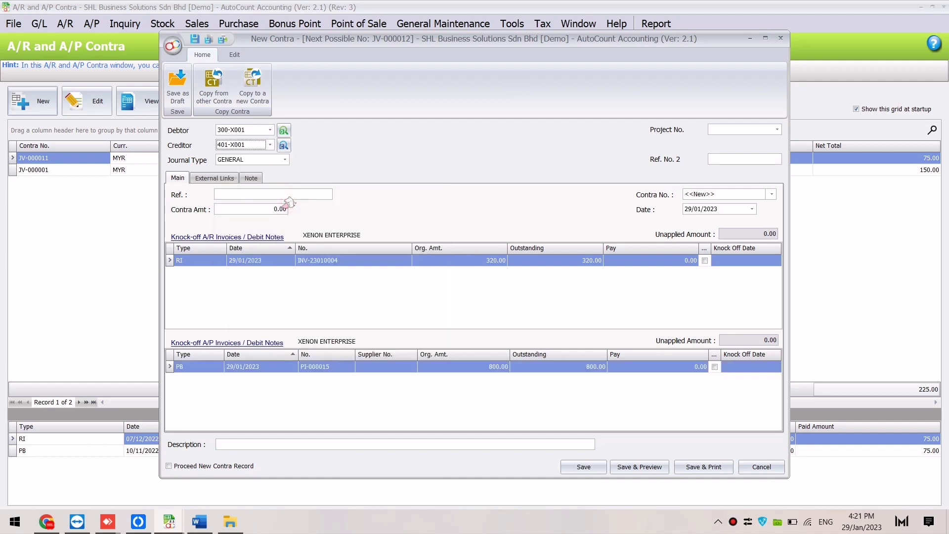
Enter a 320 contra amount and knock off INV-23010004 and 320.00 of PI-000015
left_click(263, 207)
type("320")
left_click(494, 295)
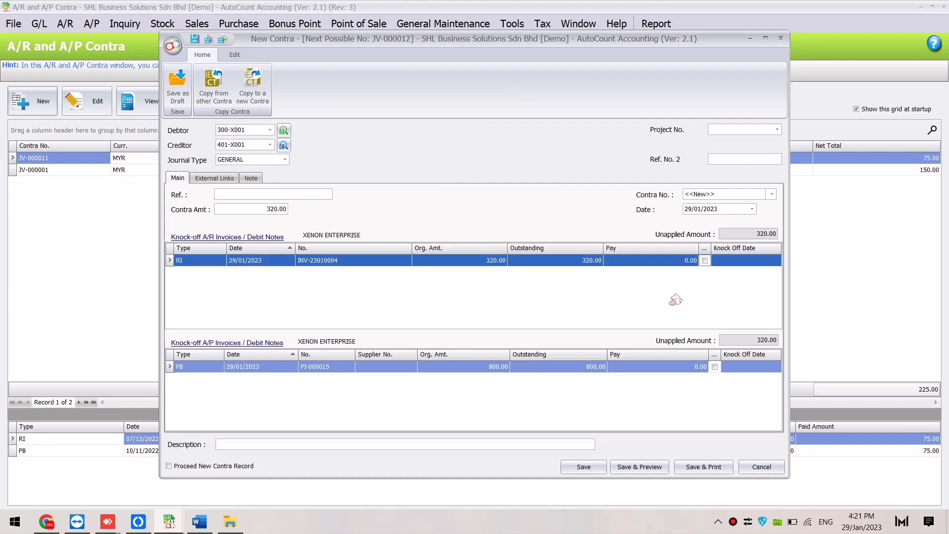
left_click(705, 261)
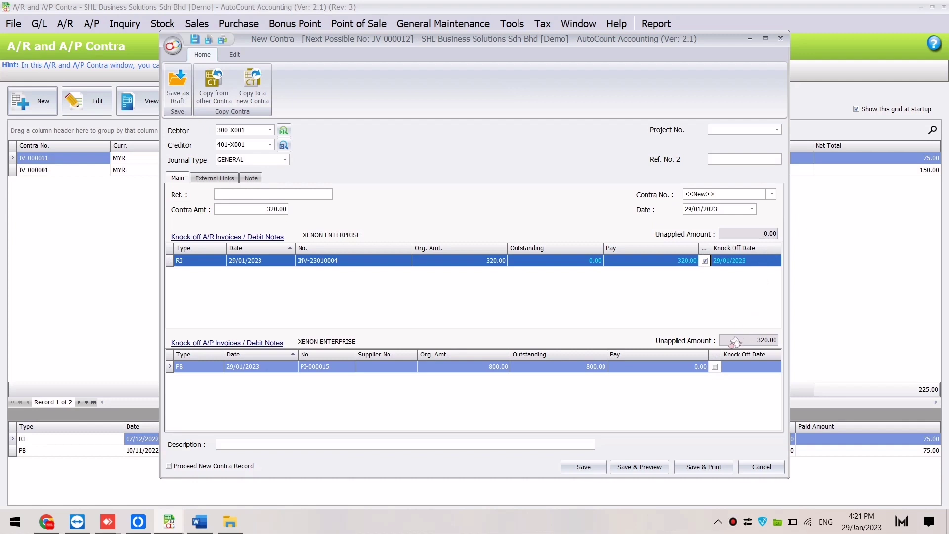
left_click(715, 366)
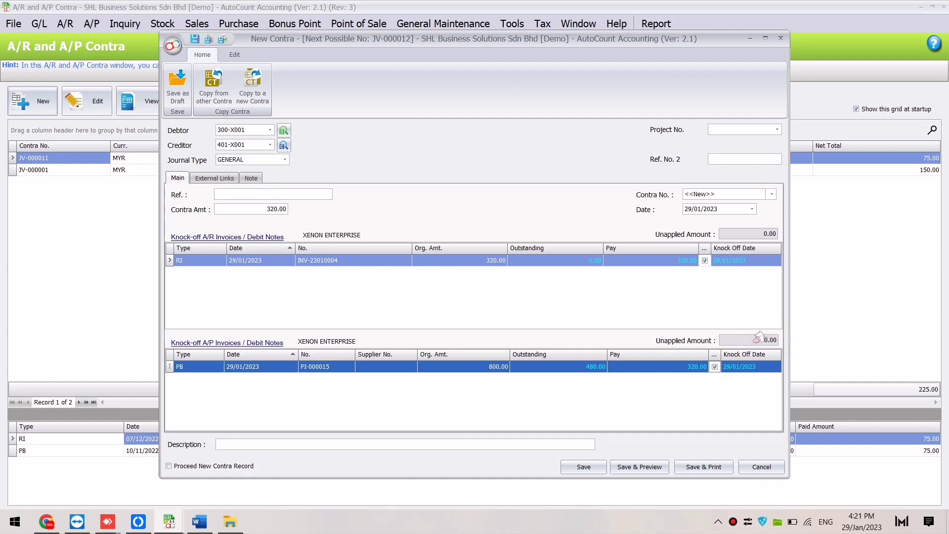
Enter the description 'CONTRA' and save the contra entry
left_click(377, 444)
type("C")
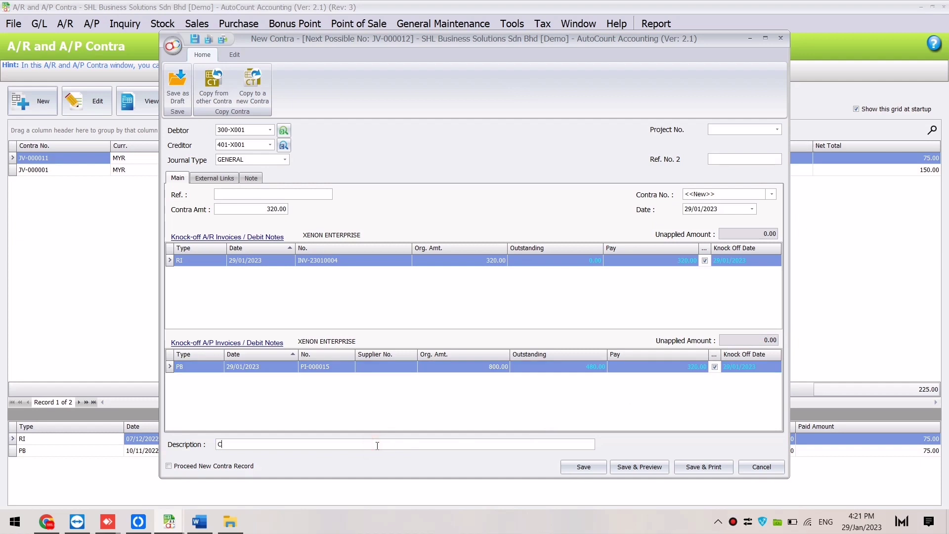
type("ONTR")
type("A")
left_click(583, 467)
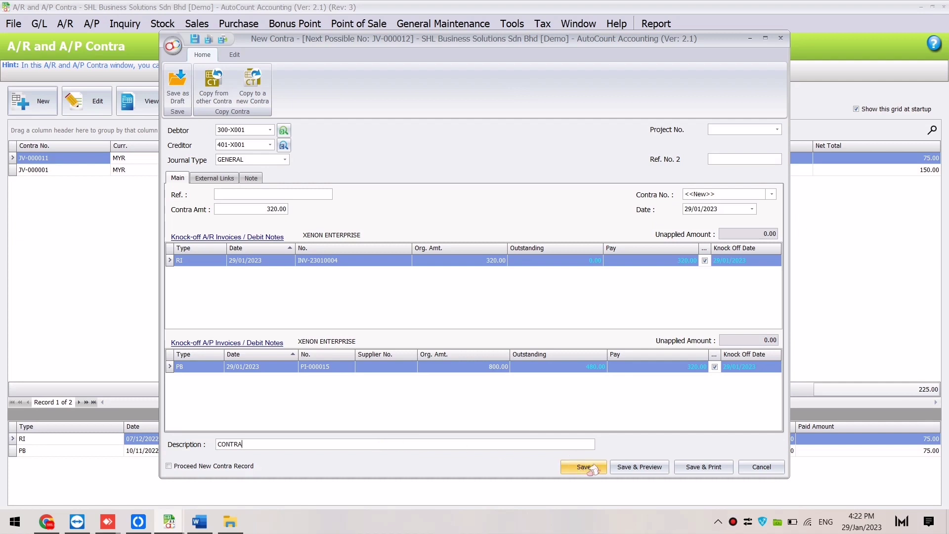